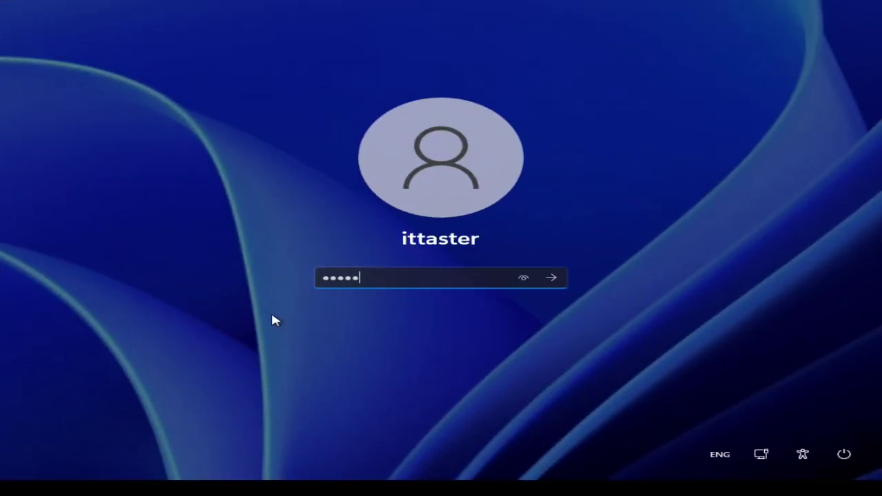
# Sign in with the local account password, then view Settings > System > About and its Windows specifications.
pyautogui.write('!')
pyautogui.press('Return')
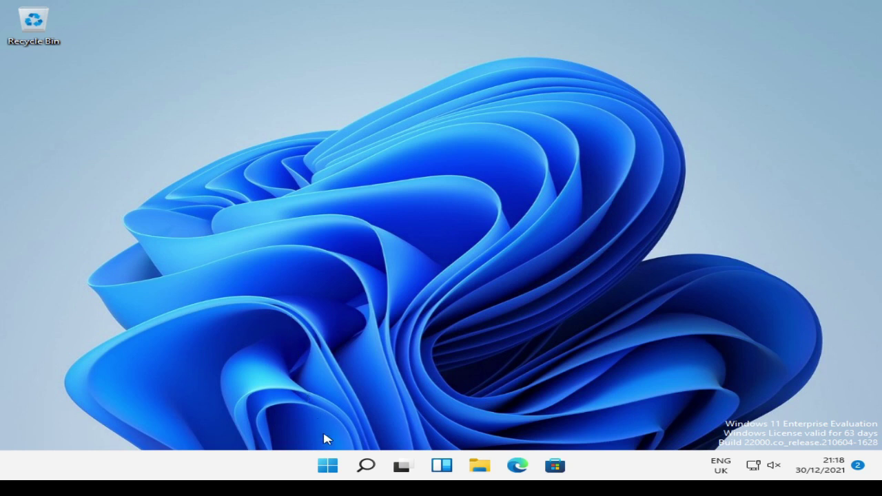
pyautogui.click(330, 467)
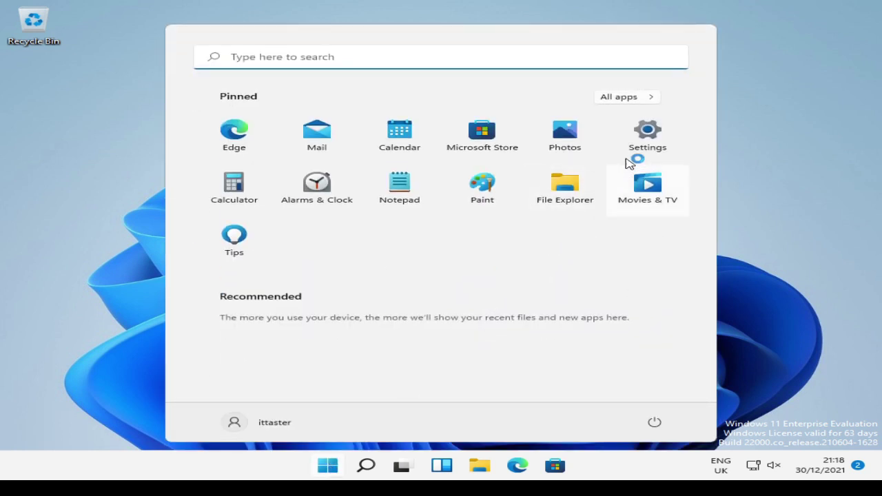
pyautogui.click(642, 143)
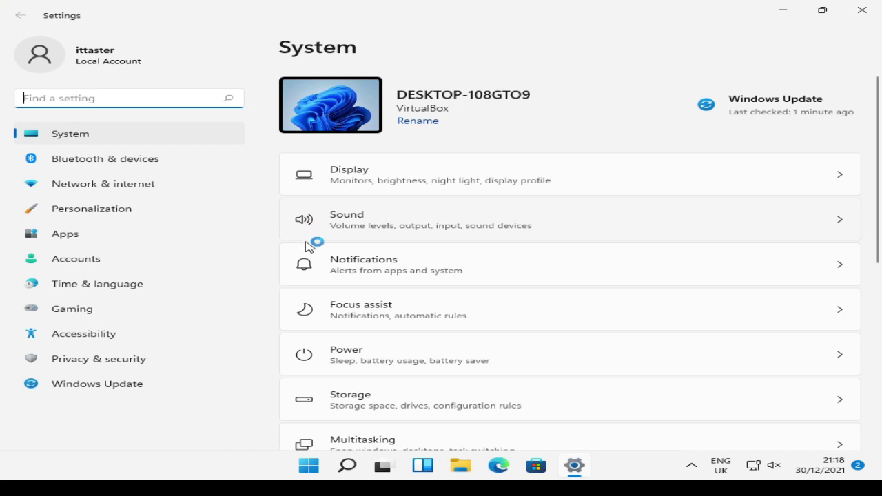
pyautogui.scroll(-5, 329, 252)
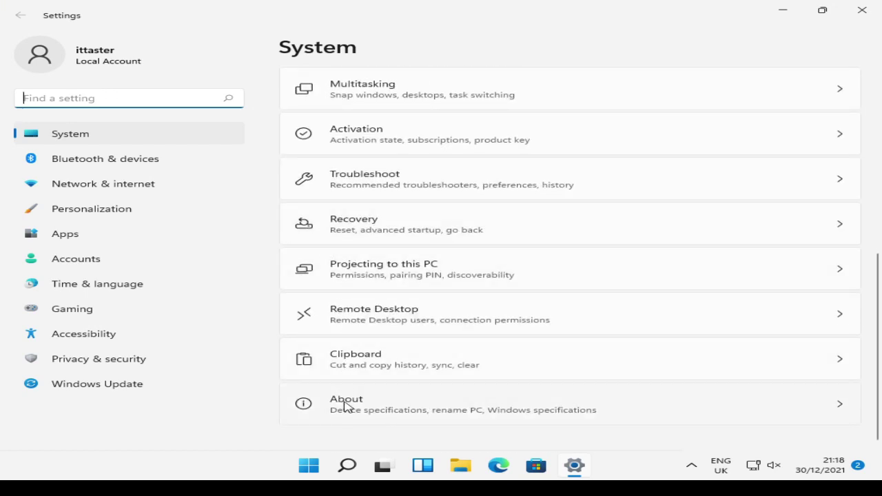
pyautogui.click(343, 404)
pyautogui.scroll(-3, 291, 229)
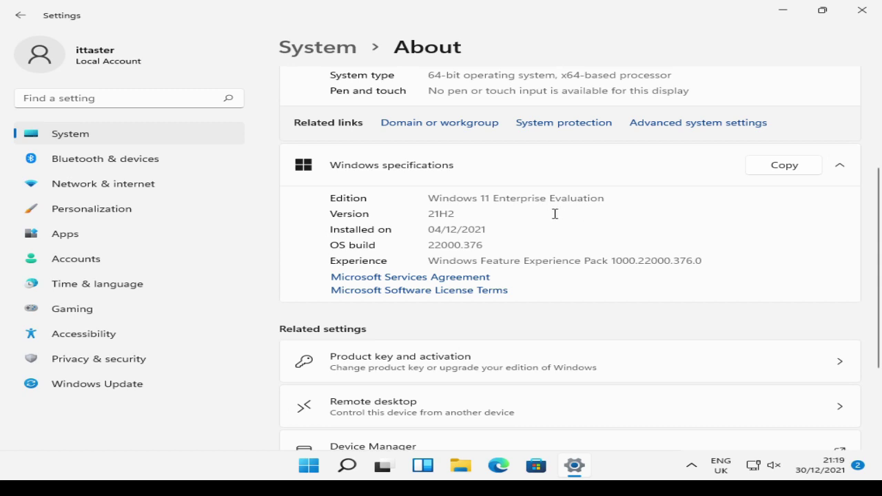
# Open the Ethernet adapter's Internet Protocol Version 4 properties from the advanced network settings.
pyautogui.click(130, 191)
pyautogui.click(365, 352)
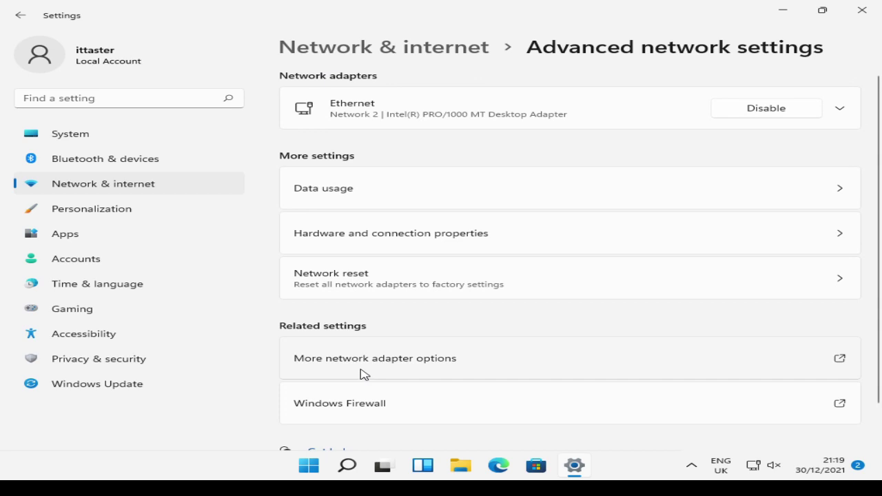
pyautogui.click(364, 374)
pyautogui.click(171, 131)
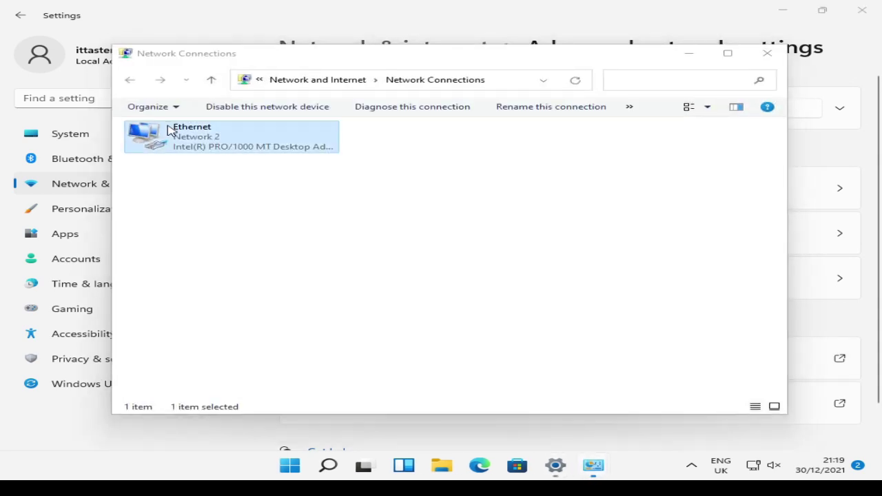
pyautogui.doubleClick(171, 131)
pyautogui.click(335, 337)
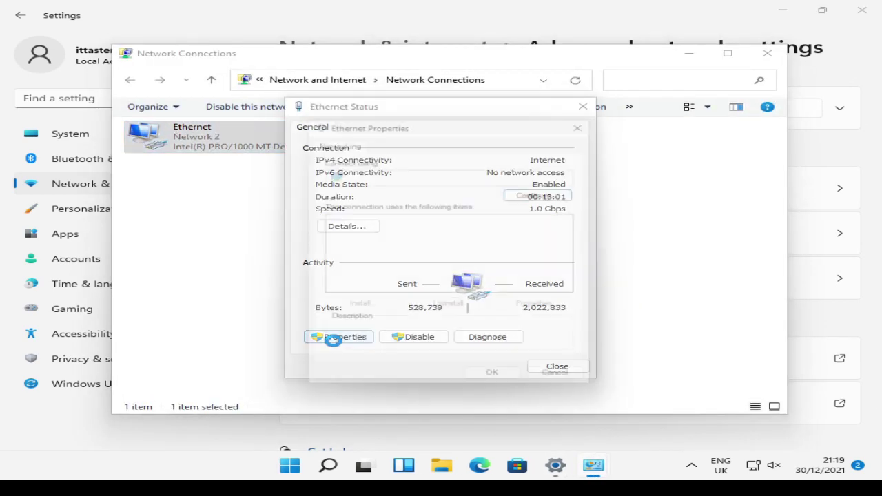
pyautogui.click(364, 252)
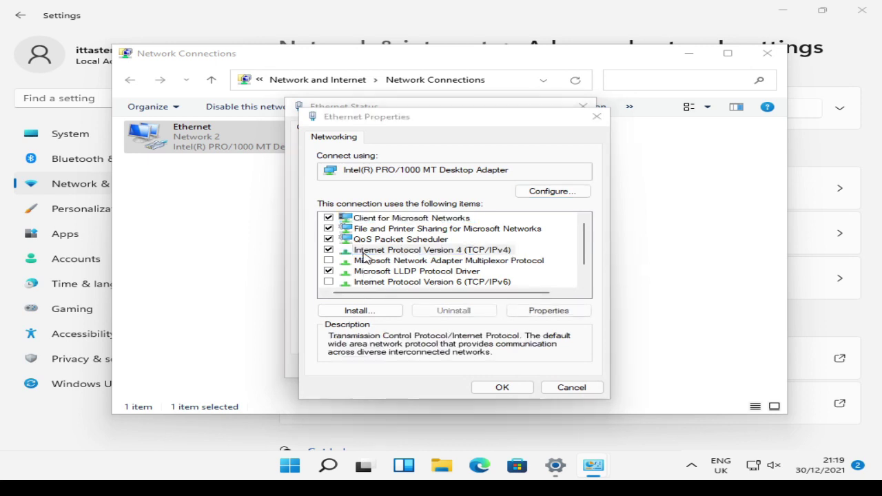
pyautogui.doubleClick(363, 253)
# Set static IP 192.168.1.120, mask 255.255.255.0, gateway 192.168.1.254 and DNS 192.168.1.101.
pyautogui.click(360, 255)
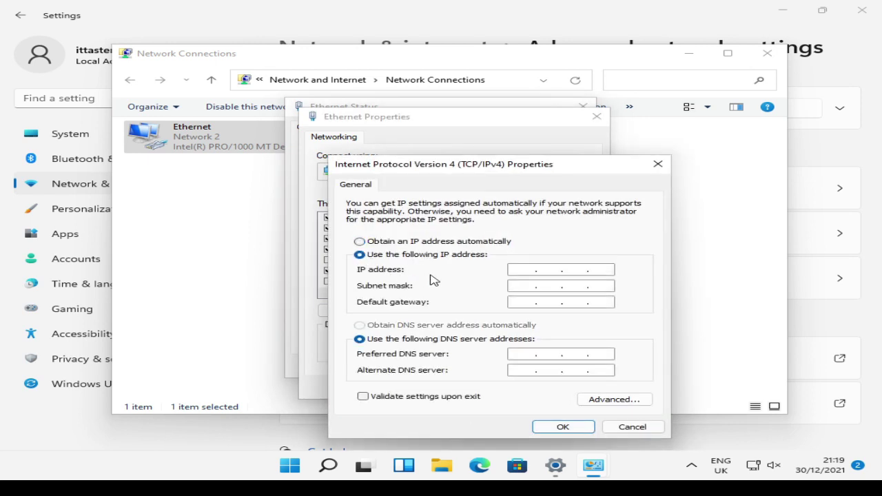
pyautogui.click(516, 273)
pyautogui.write('192 . 168 . 1 . 120')
pyautogui.press('Tab')
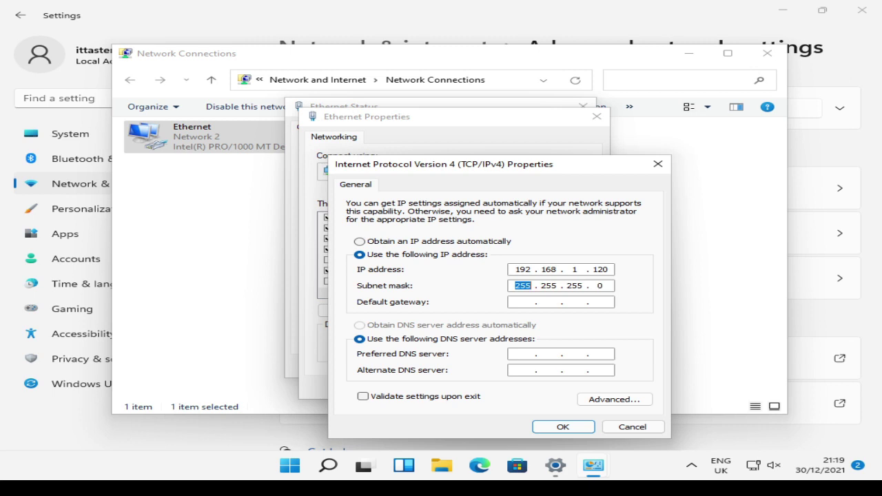
pyautogui.press('Tab')
pyautogui.write('192 . 168 . 1 . 254')
pyautogui.press('Tab')
pyautogui.press('Tab')
pyautogui.write('192 . ')
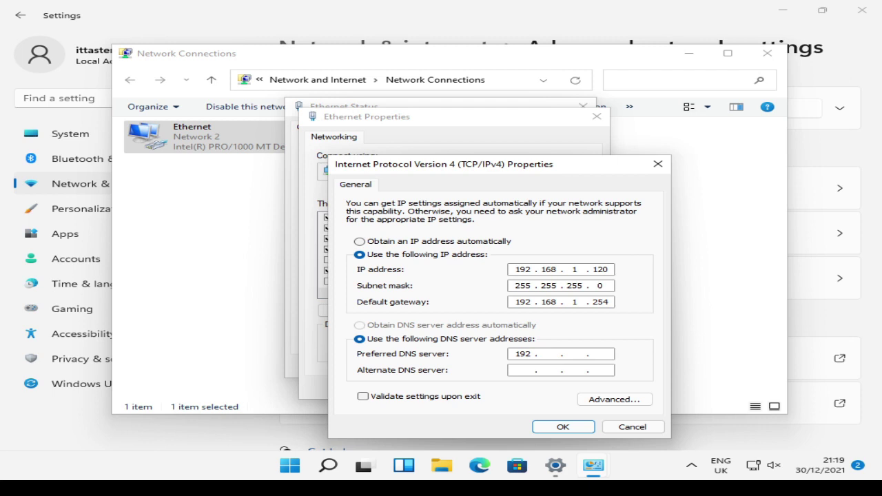
pyautogui.write('168 . 1 . 101')
# Apply the new IPv4 settings and close the Ethernet status and Network Connections windows.
pyautogui.click(577, 429)
pyautogui.click(513, 391)
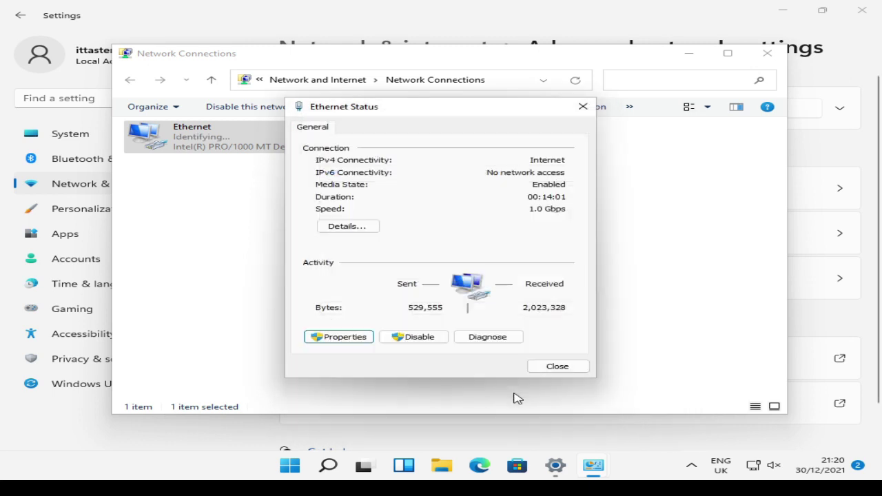
pyautogui.click(551, 372)
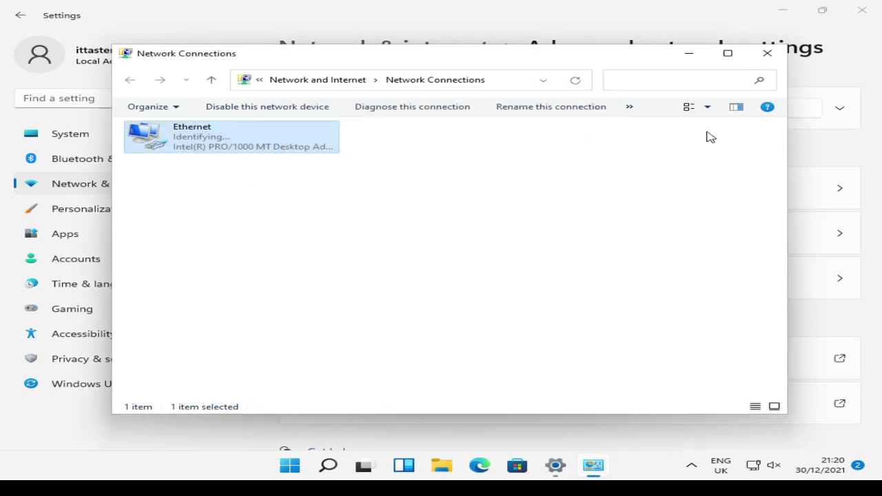
pyautogui.click(766, 56)
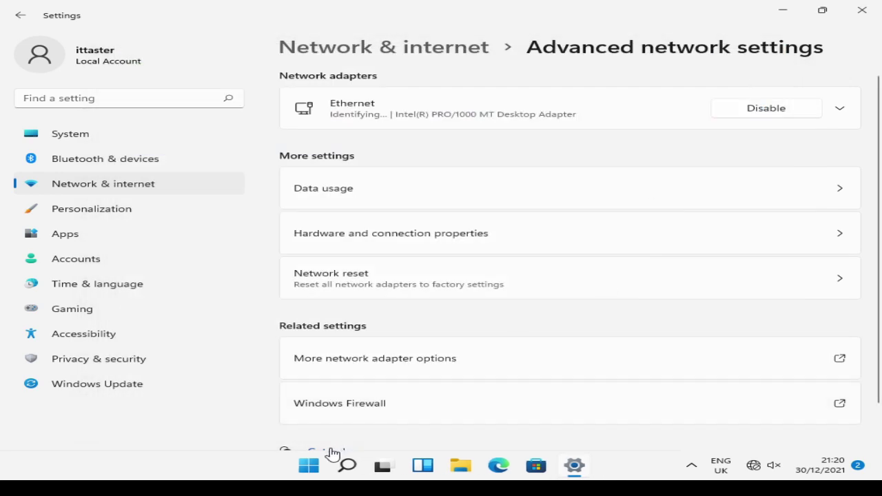
# Open Command Prompt and ping the server at 192.168.1.101.
pyautogui.rightClick(312, 469)
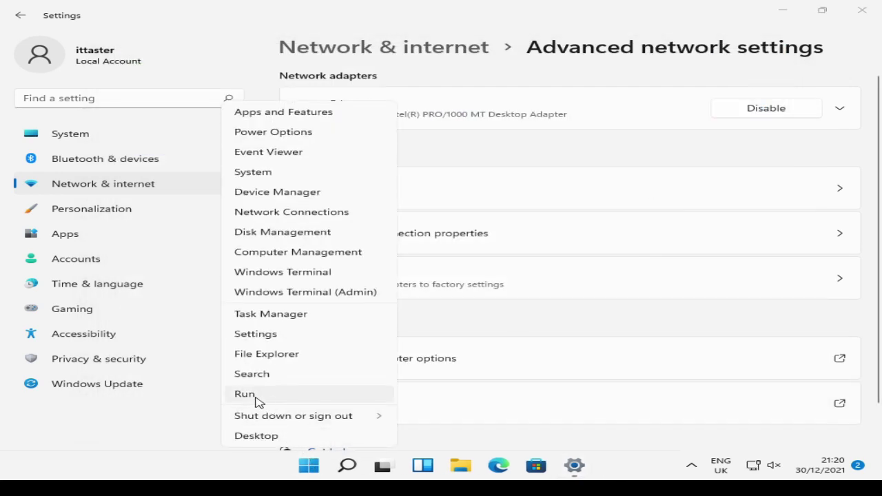
pyautogui.click(246, 394)
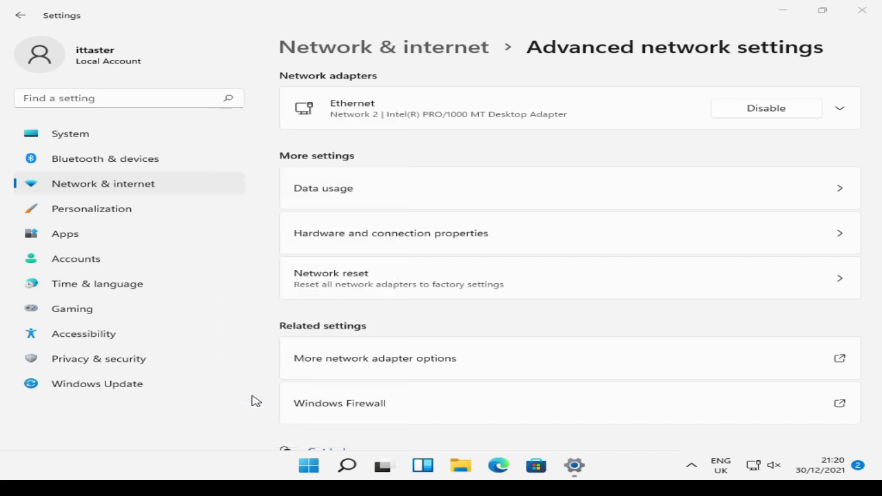
pyautogui.click(165, 427)
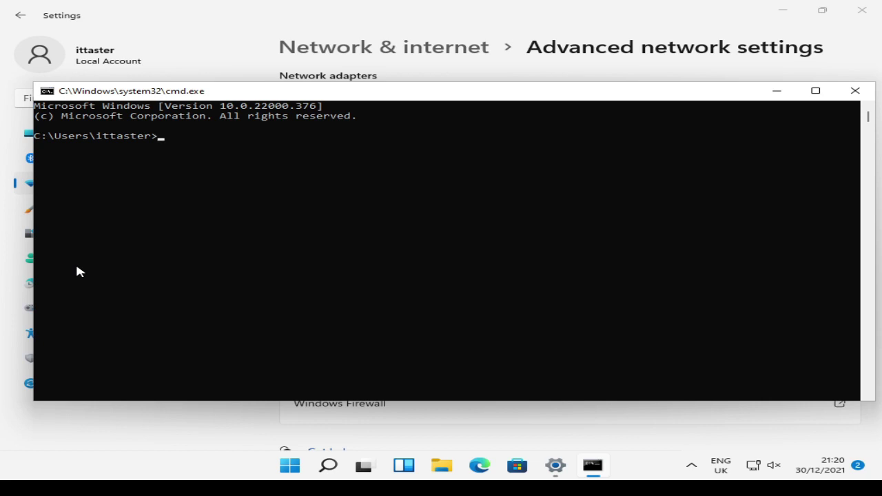
pyautogui.write('ping 192.168.1.101')
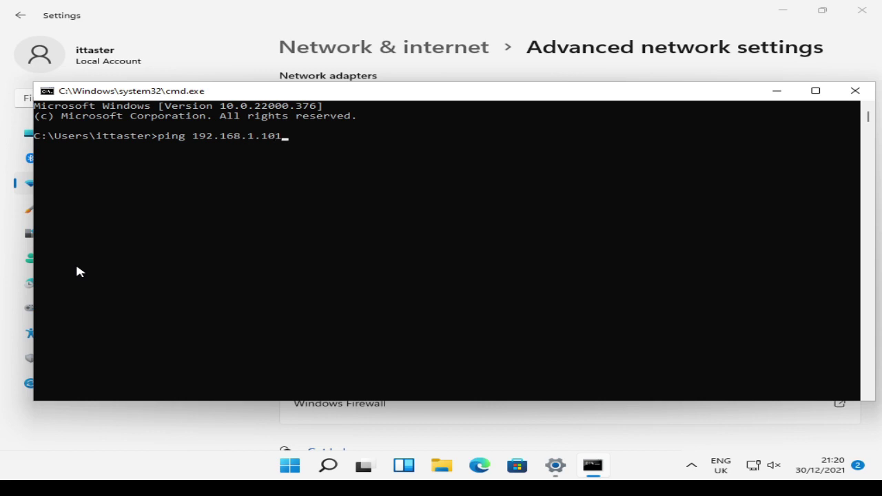
pyautogui.press('Return')
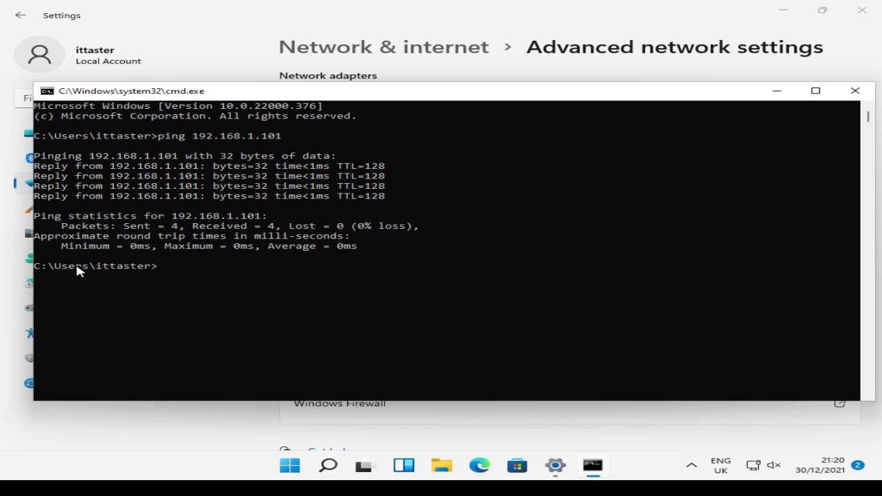
# Resolve server1.training.ittaster.com with nslookup, then ping it by its full domain name.
pyautogui.write('nslookup')
pyautogui.write('server1')
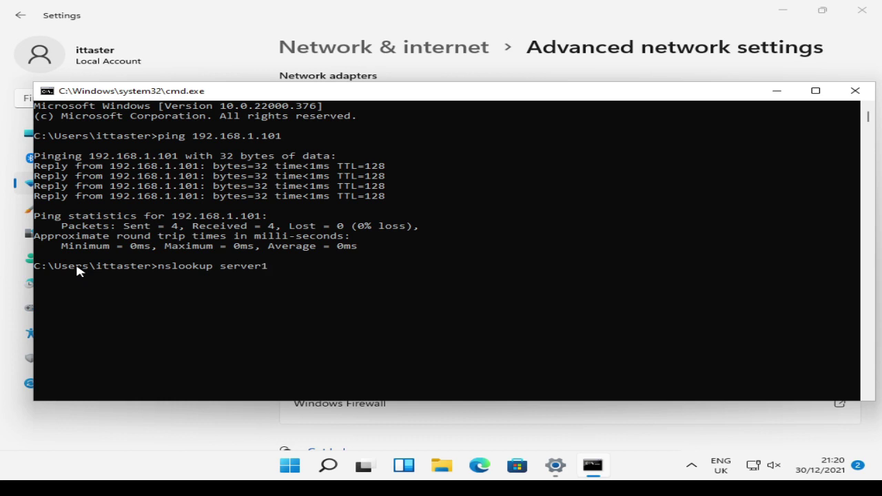
pyautogui.write('.training.ittas')
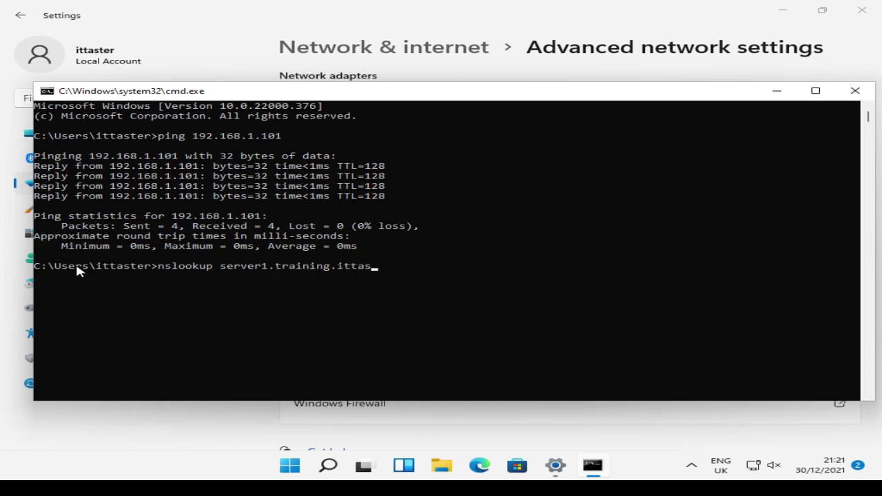
pyautogui.write('ter.com')
pyautogui.press('Return')
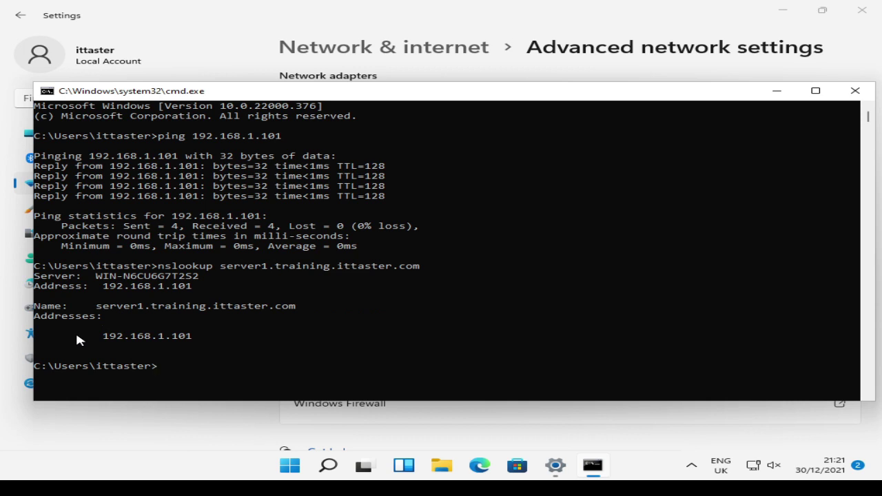
pyautogui.write('ping server1.training')
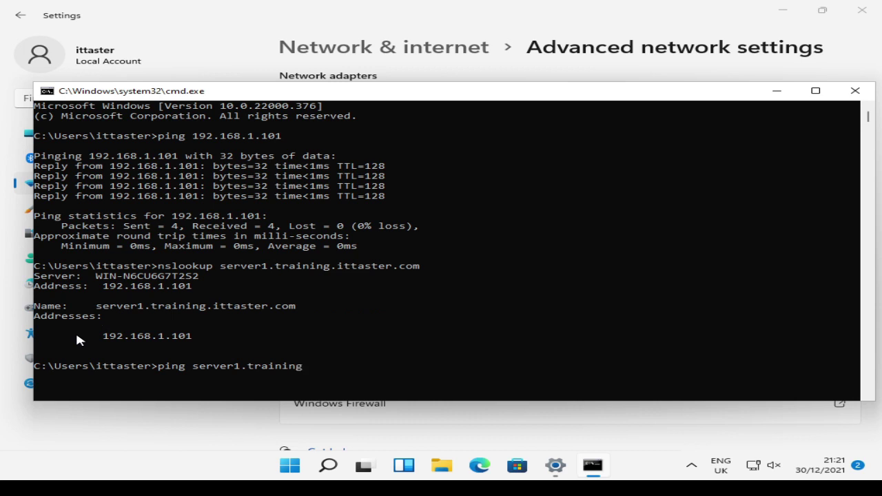
pyautogui.write('.ittaster.com')
pyautogui.press('Return')
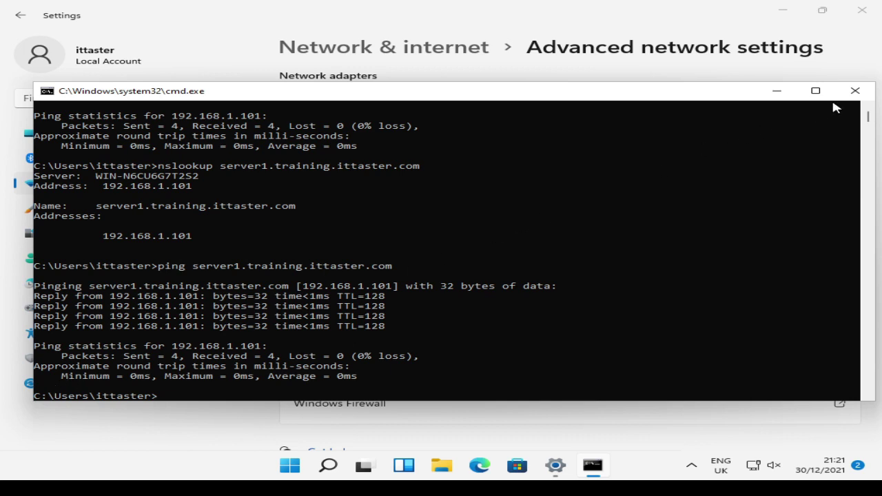
# Close Command Prompt and open System Properties for DESKTOP-108GTO9 via Settings > System > About.
pyautogui.click(854, 94)
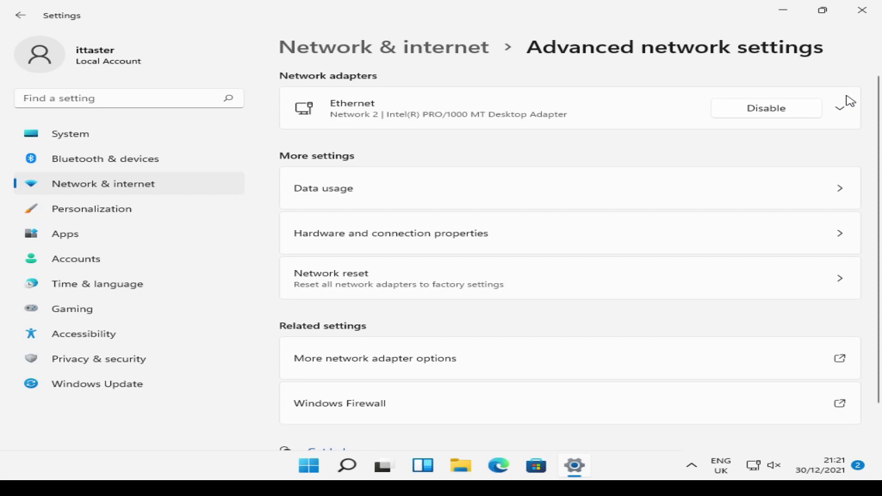
pyautogui.click(66, 137)
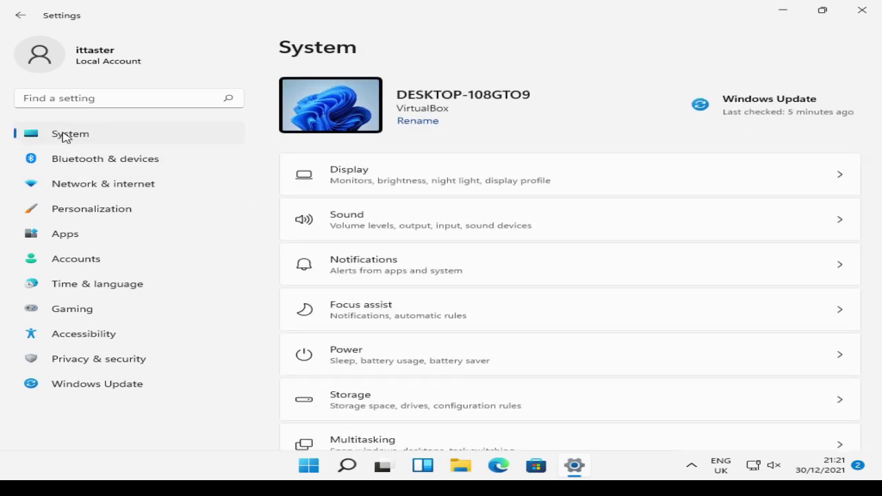
pyautogui.scroll(-5, 333, 255)
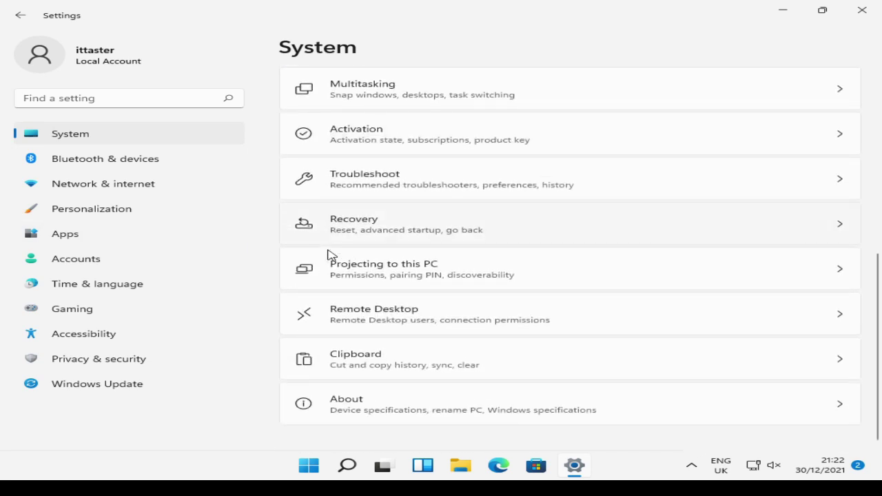
pyautogui.click(344, 409)
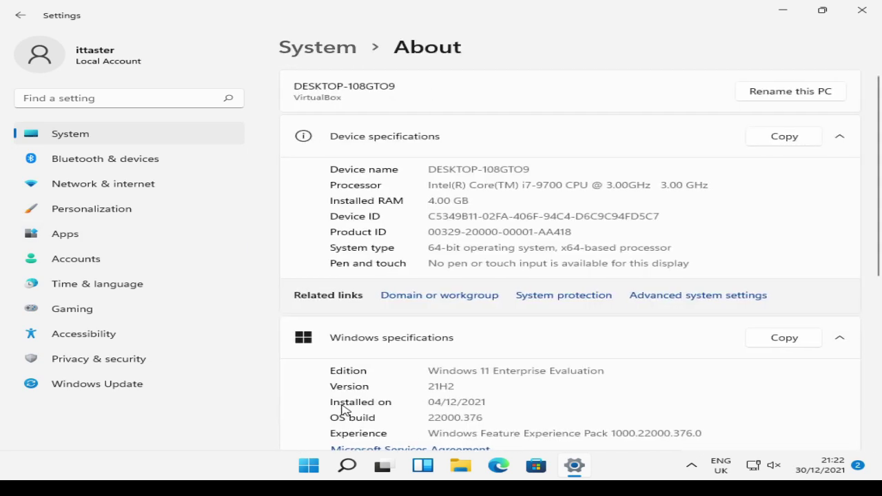
pyautogui.click(394, 301)
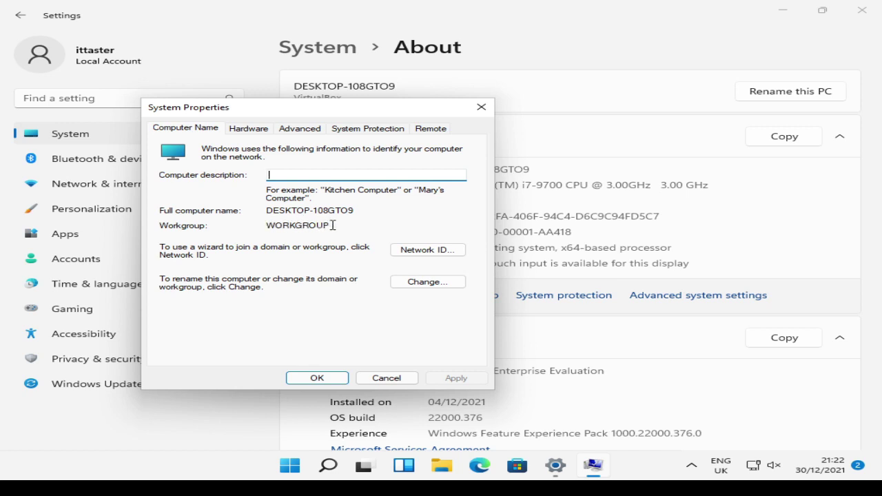
# Rename the computer to Station1 and make it a member of the training.ittaster.com domain.
pyautogui.click(407, 284)
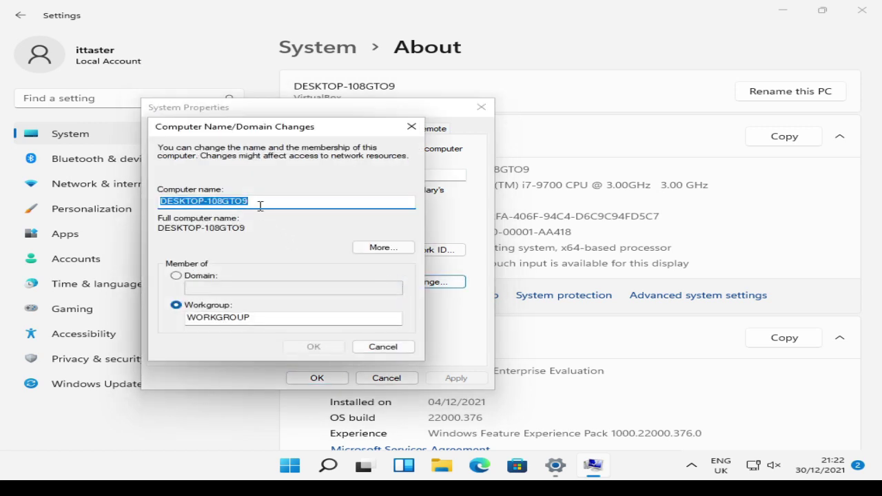
pyautogui.press('BackSpace')
pyautogui.write('Sta')
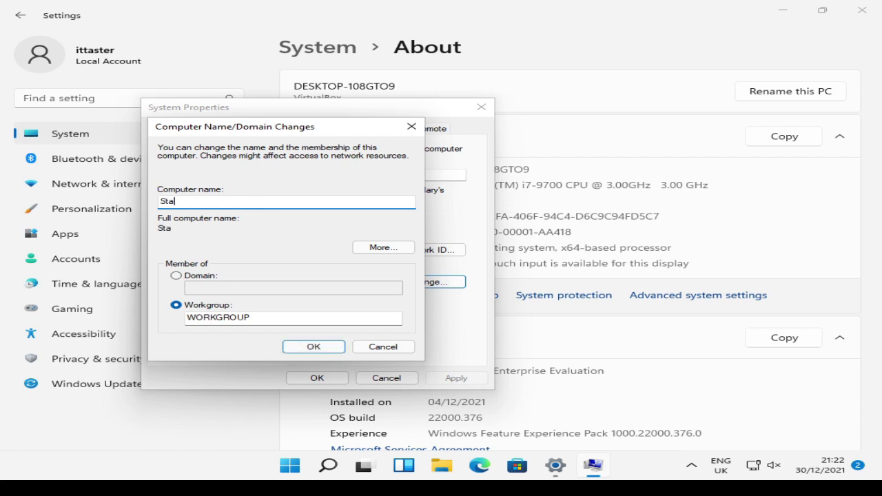
pyautogui.write('tion1')
pyautogui.click(177, 279)
pyautogui.click(192, 288)
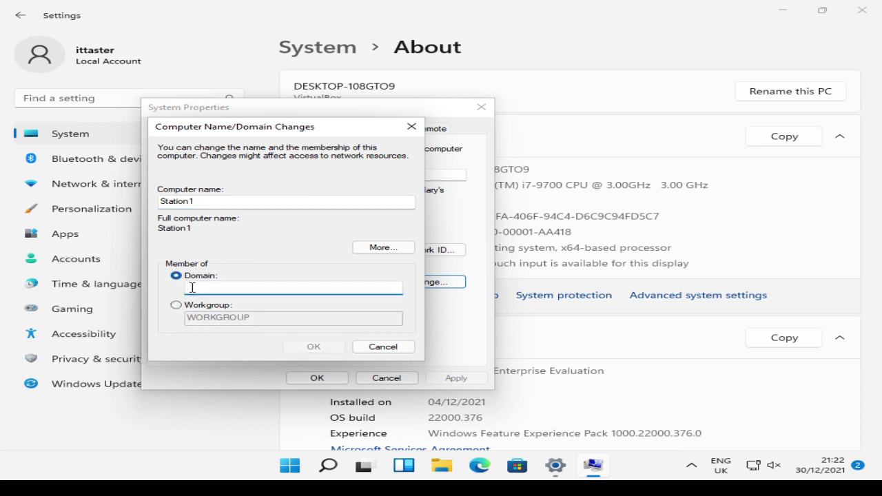
pyautogui.write('training')
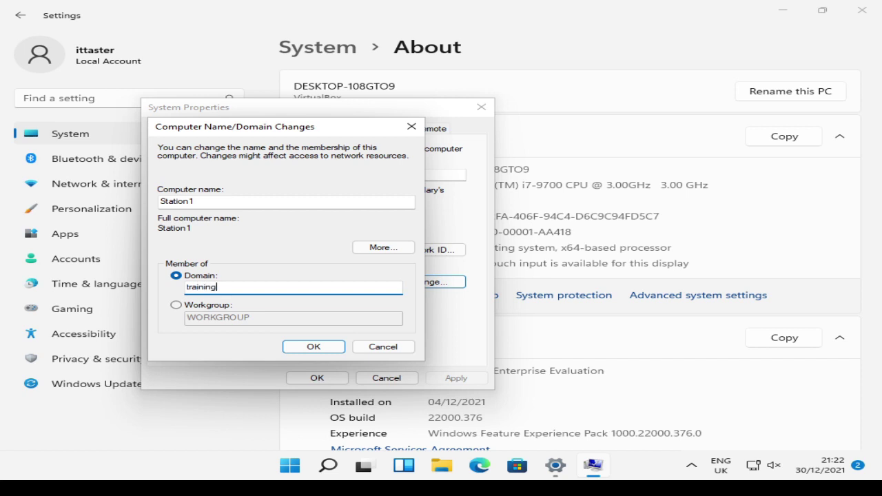
pyautogui.write('.ittaster.com')
pyautogui.click(305, 348)
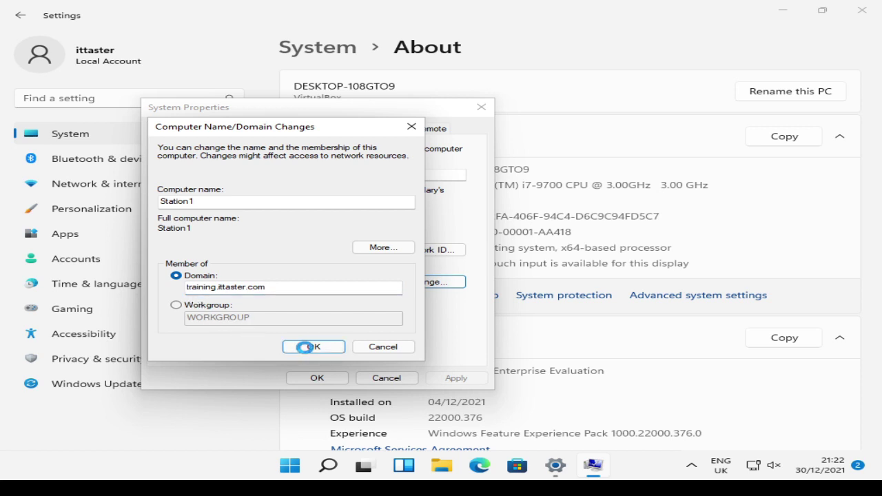
pyautogui.click(304, 347)
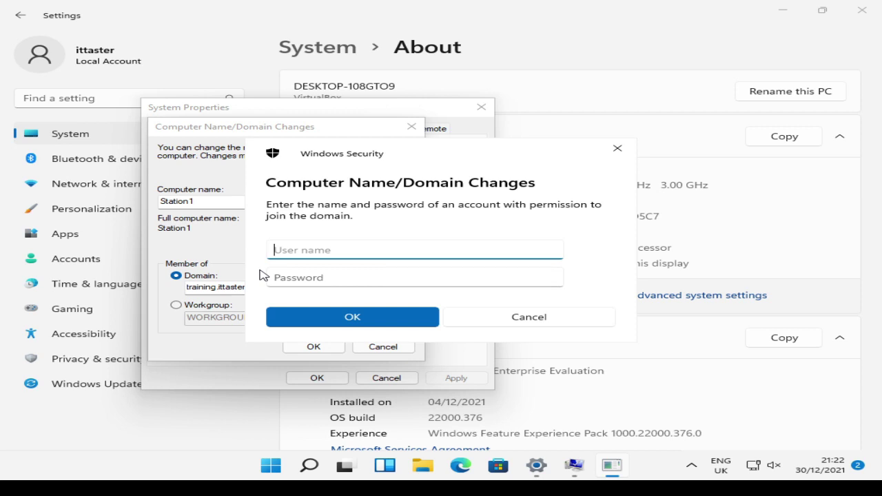
# Enter the TRAINING domain administrator's user name and password to authorize the domain join.
pyautogui.write('training\\admin')
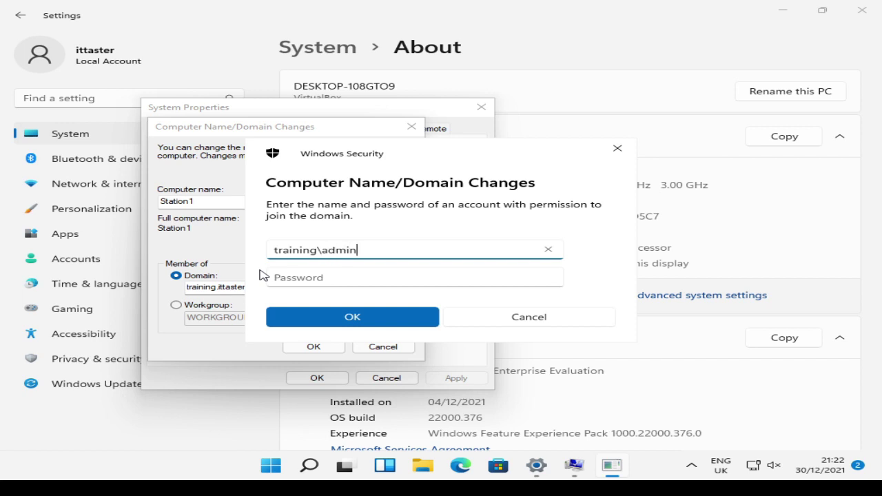
pyautogui.write('istrator')
pyautogui.press('Tab')
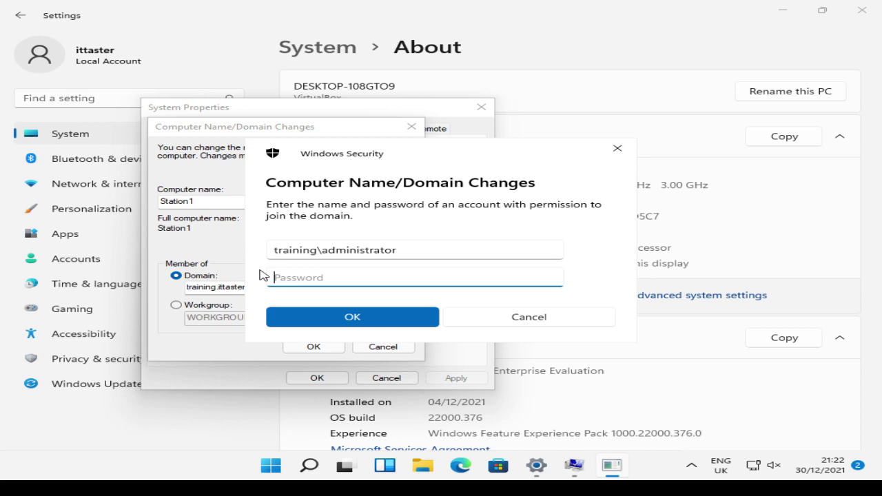
pyautogui.write('Password123!!')
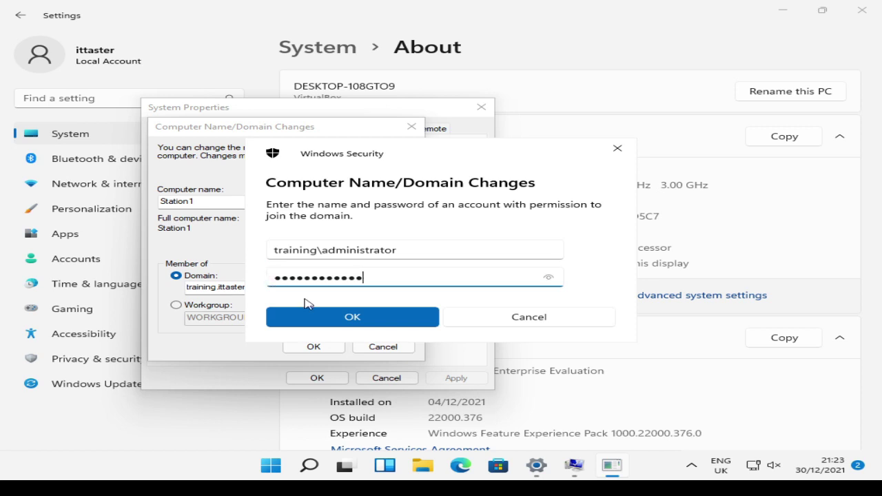
pyautogui.click(324, 316)
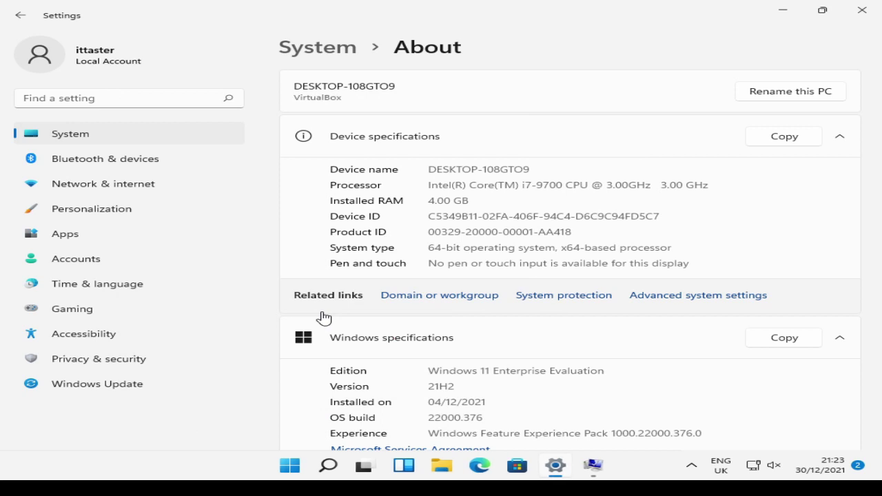
# Acknowledge the domain welcome and restart-required messages, then close System Properties to restart.
pyautogui.click(588, 472)
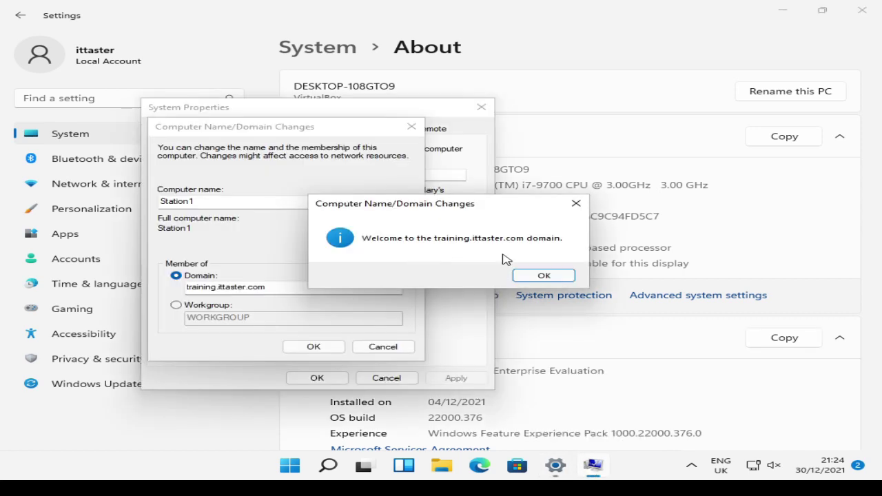
pyautogui.click(544, 277)
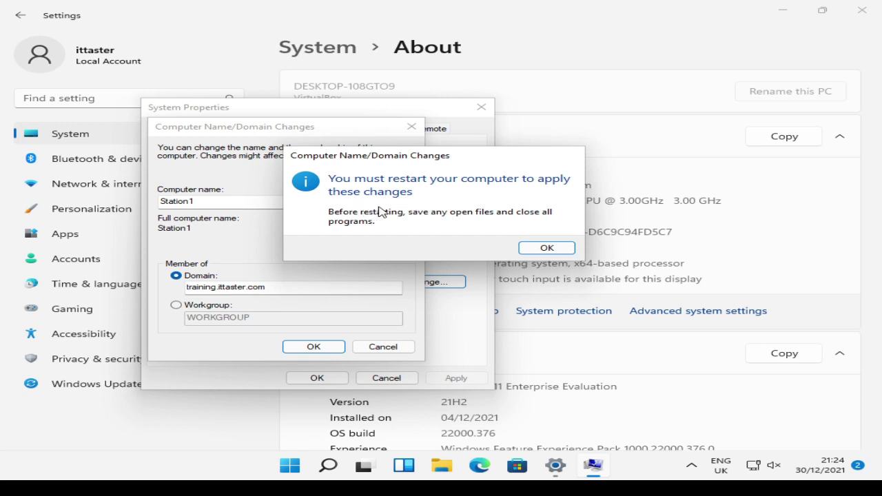
pyautogui.click(529, 247)
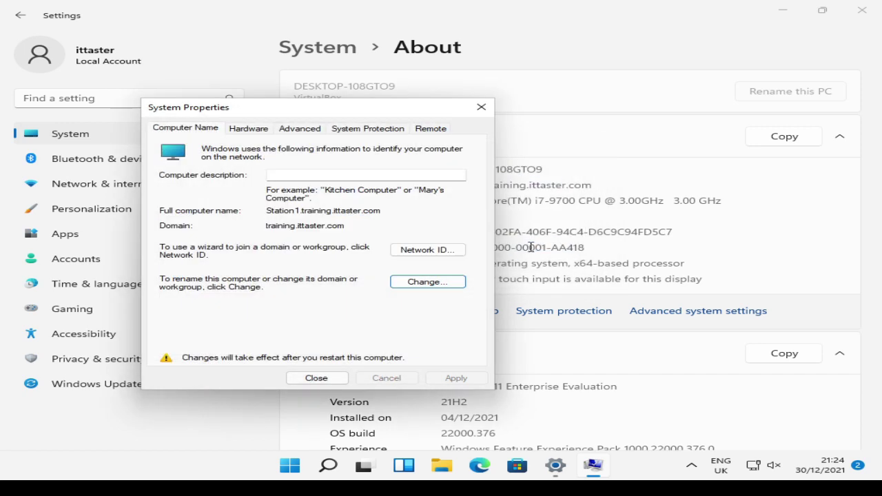
pyautogui.click(318, 378)
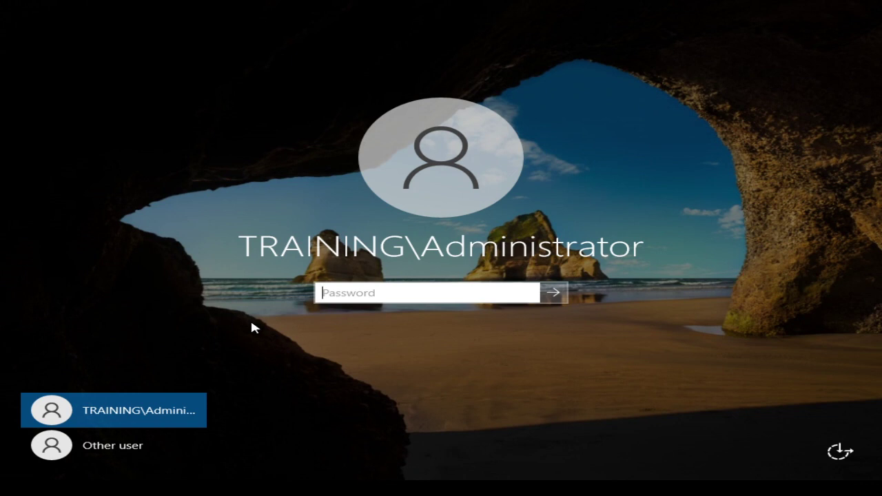
# Sign in to Windows Server 2022 with the Administrator password to reach Server Manager.
pyautogui.write('••••••••••••••')
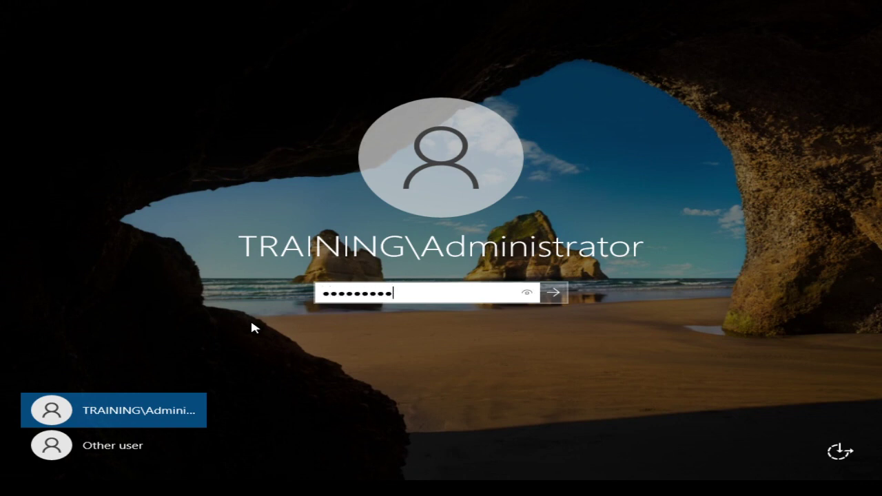
pyautogui.press('Return')
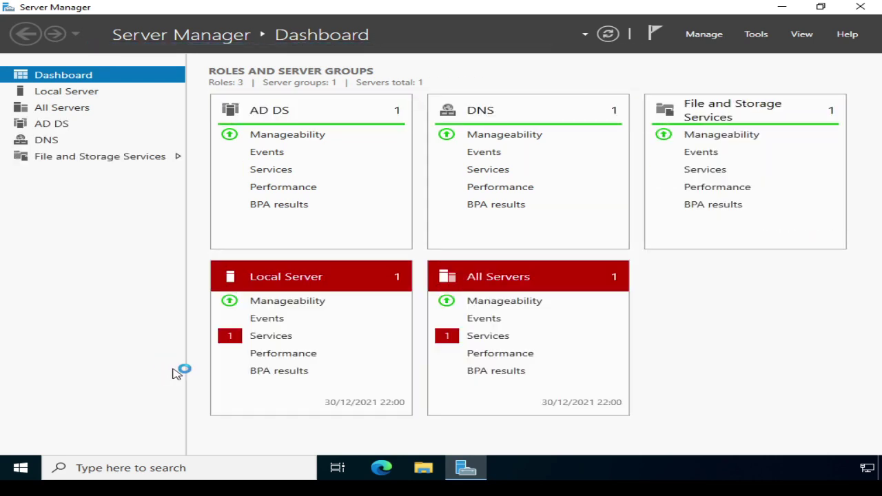
# Start the stopped Clipboard User Service from the Local Server services alert.
pyautogui.click(265, 340)
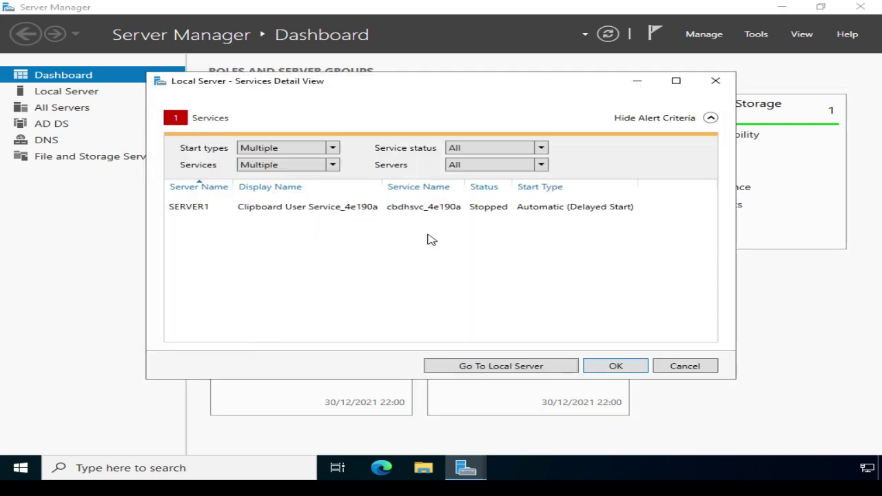
pyautogui.rightClick(250, 210)
pyautogui.click(279, 219)
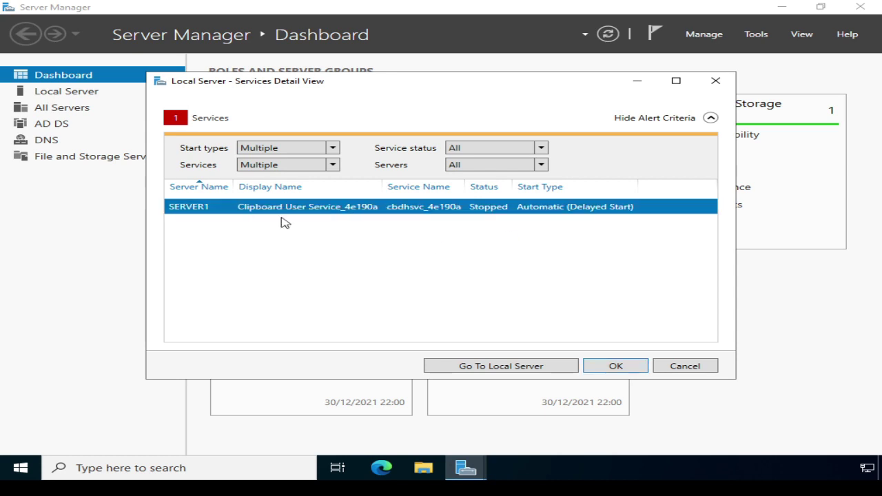
pyautogui.click(595, 366)
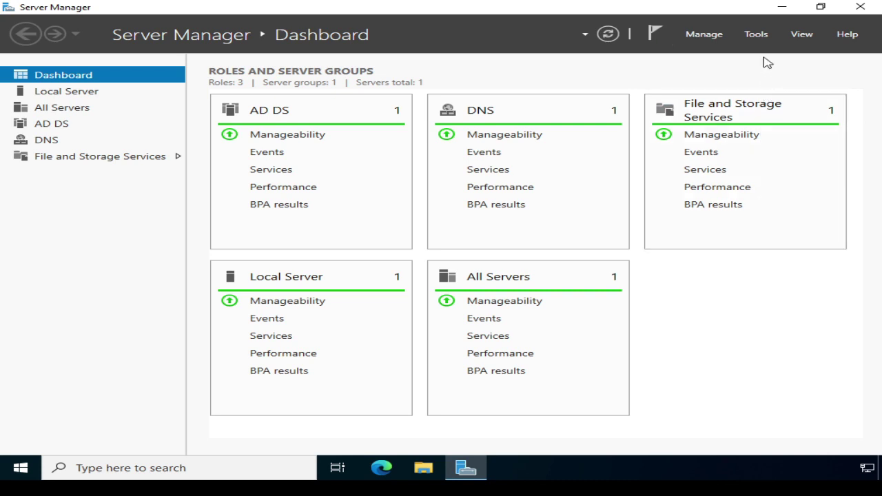
# Open Active Directory Users and Computers and show training.ittaster.com's Computers container listing STATION1.
pyautogui.click(759, 34)
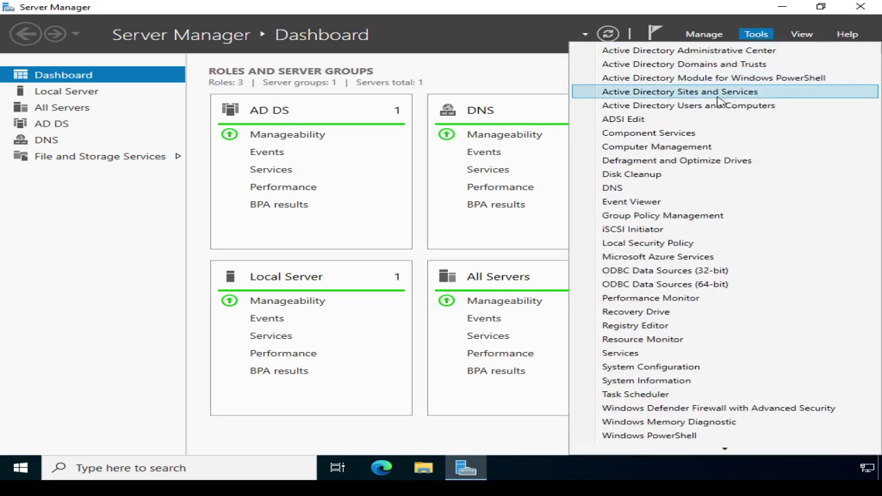
pyautogui.click(661, 109)
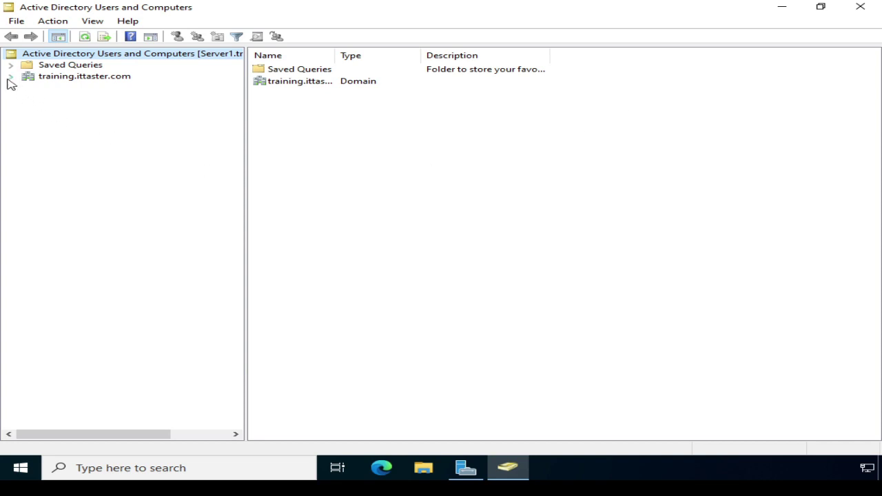
pyautogui.click(9, 77)
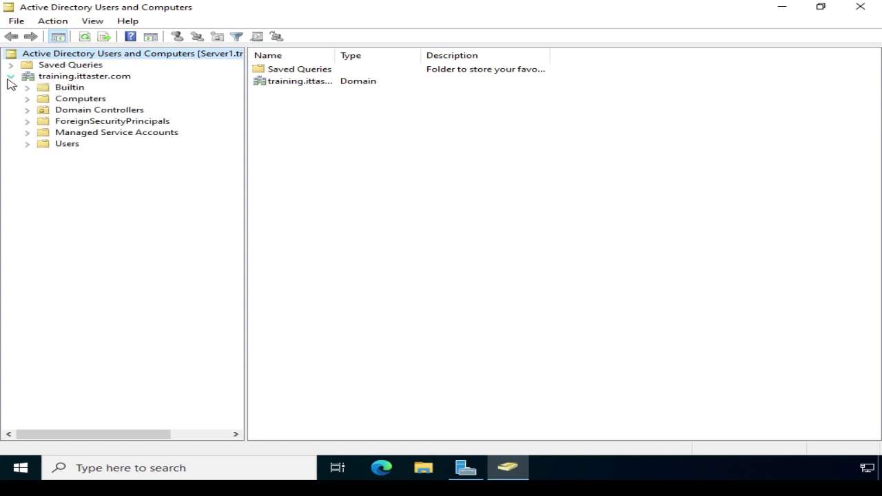
pyautogui.click(87, 100)
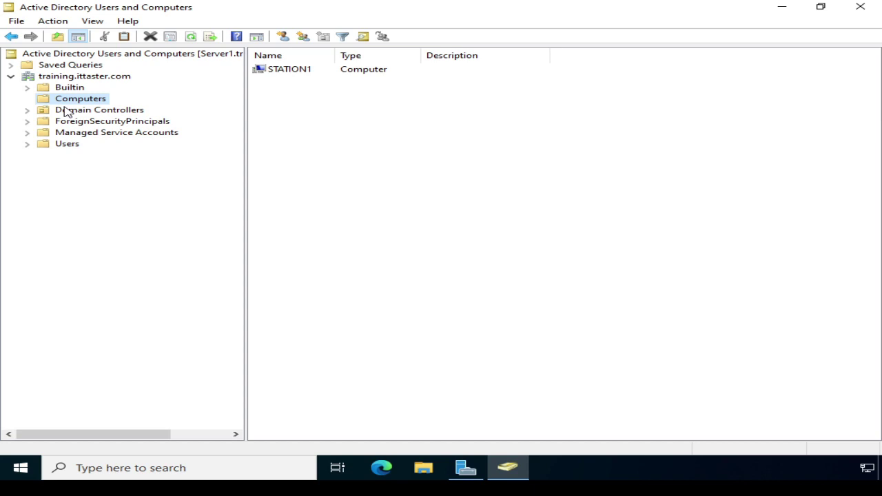
# Create a new organizational unit named 'Training Computers' directly under training.ittaster.com.
pyautogui.rightClick(100, 80)
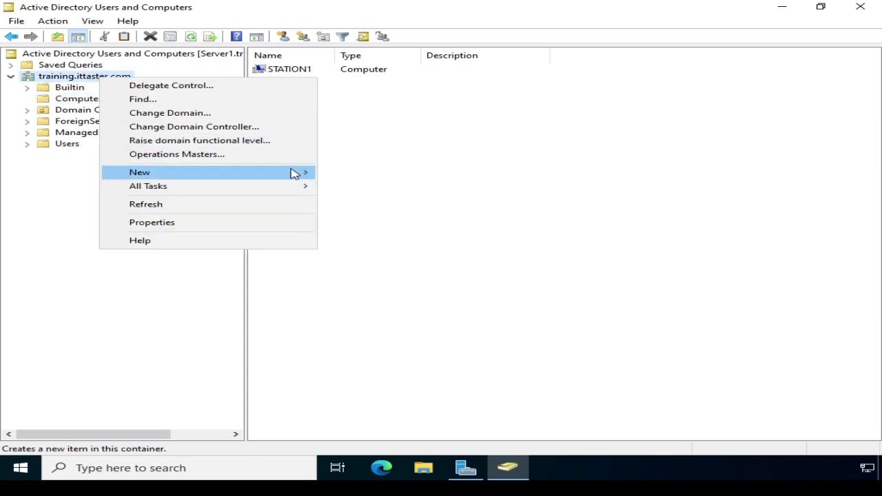
pyautogui.moveTo(301, 177)
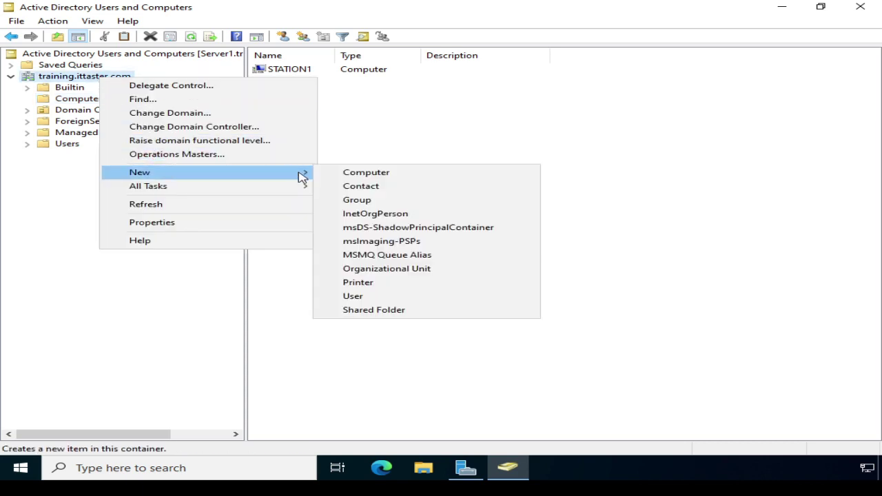
pyautogui.click(364, 273)
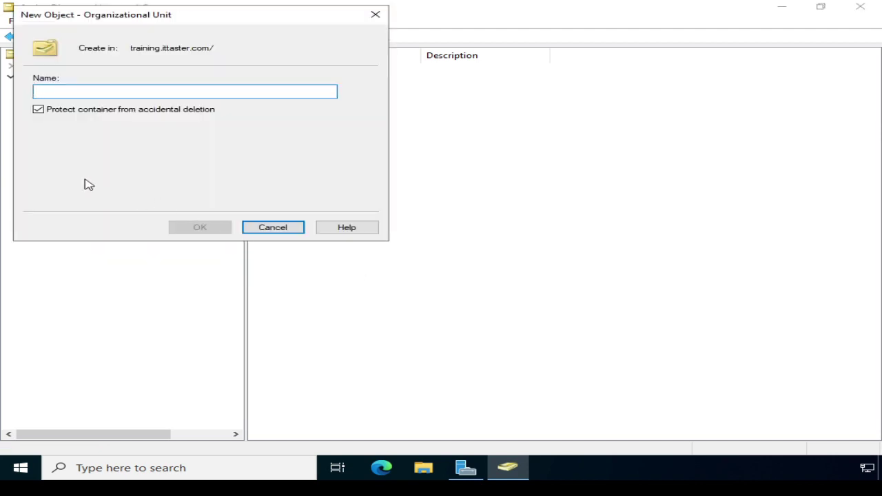
pyautogui.write('Tra')
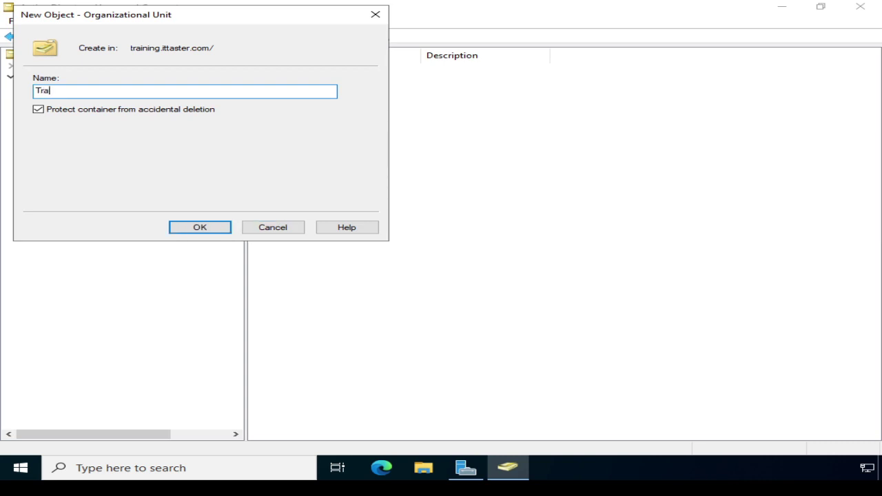
pyautogui.write('ining Computers')
pyautogui.click(198, 231)
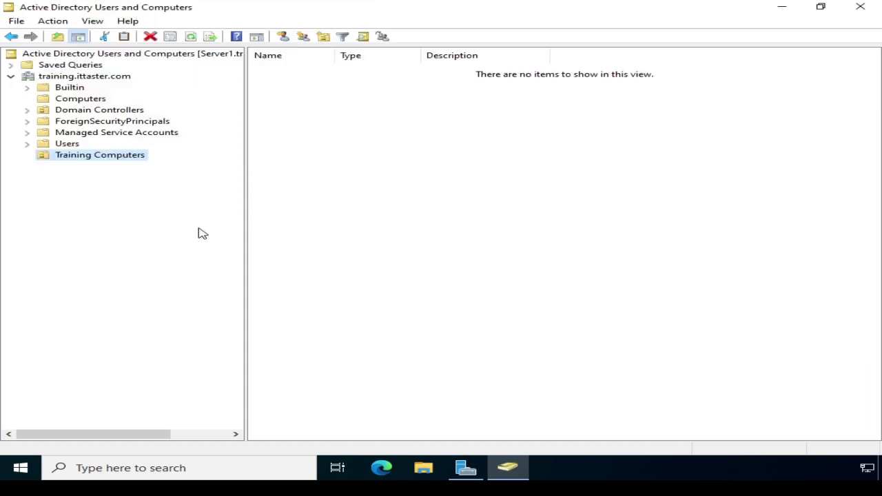
# Move the STATION1 computer account from Computers into the Training Computers OU.
pyautogui.click(89, 102)
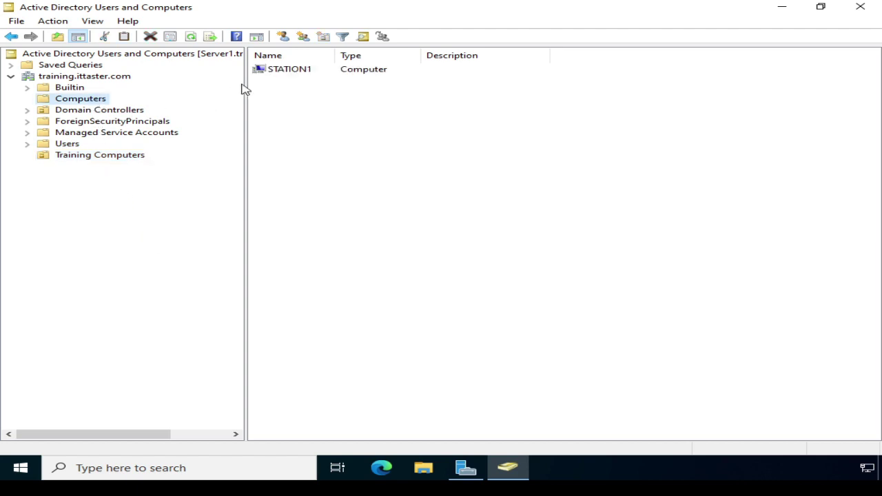
pyautogui.rightClick(281, 73)
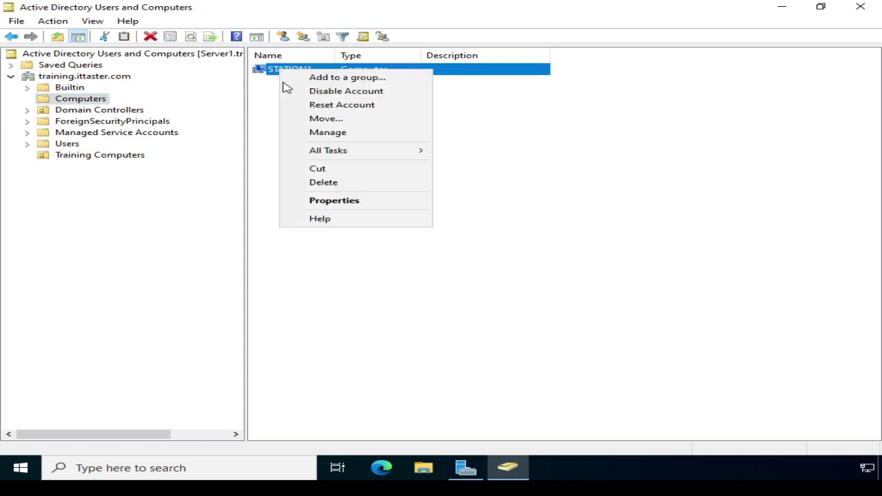
pyautogui.click(320, 121)
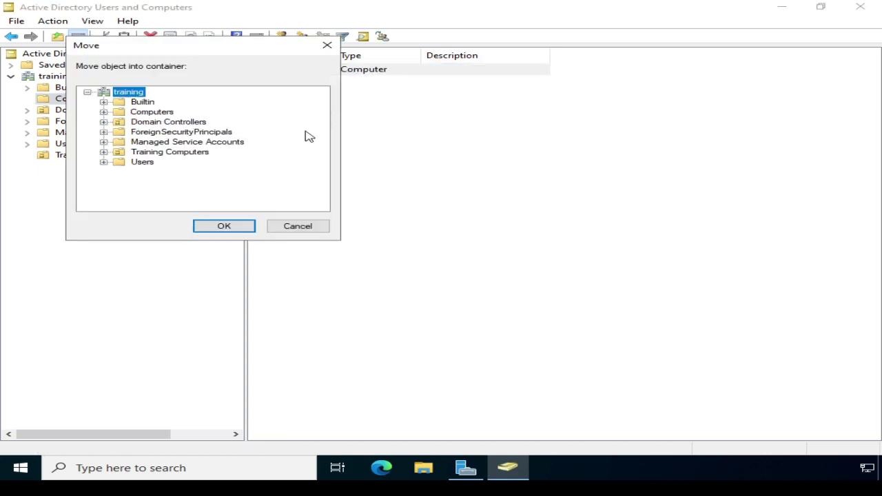
pyautogui.click(153, 152)
pyautogui.click(225, 226)
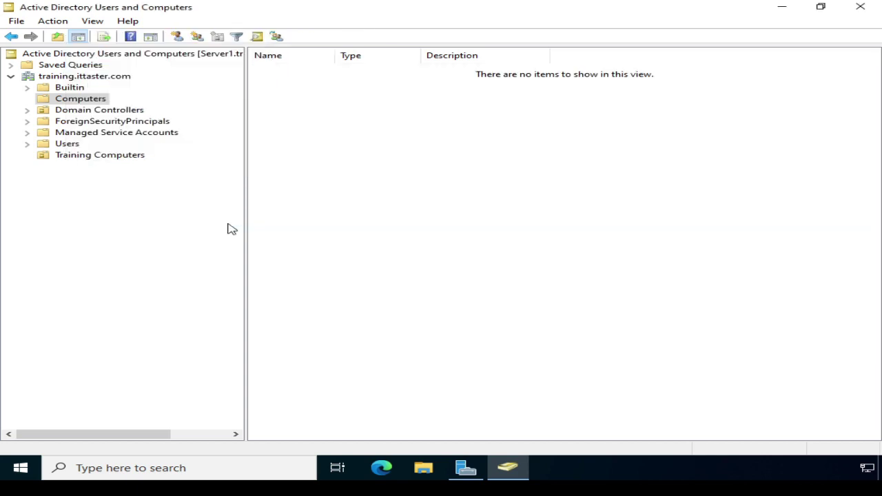
# Select the Training Computers OU to verify STATION1 is listed inside it.
pyautogui.click(96, 157)
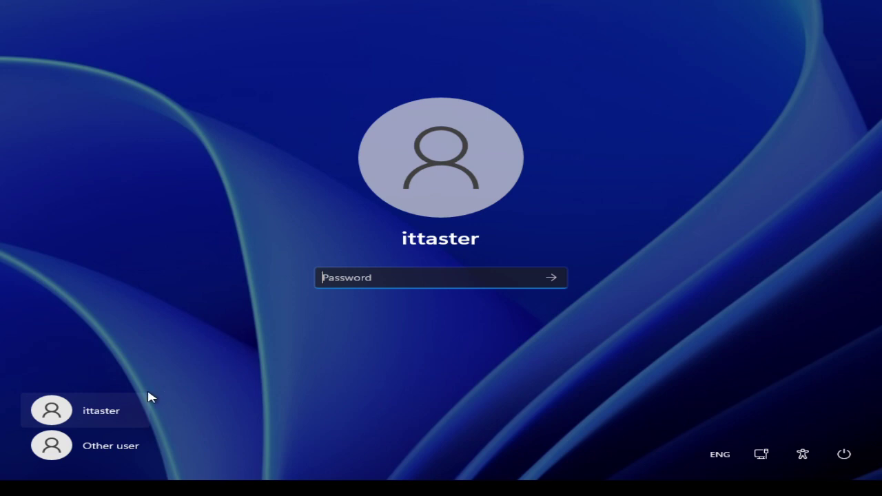
# Sign in as Other user with the TRAINING domain administrator account and its password.
pyautogui.click(112, 446)
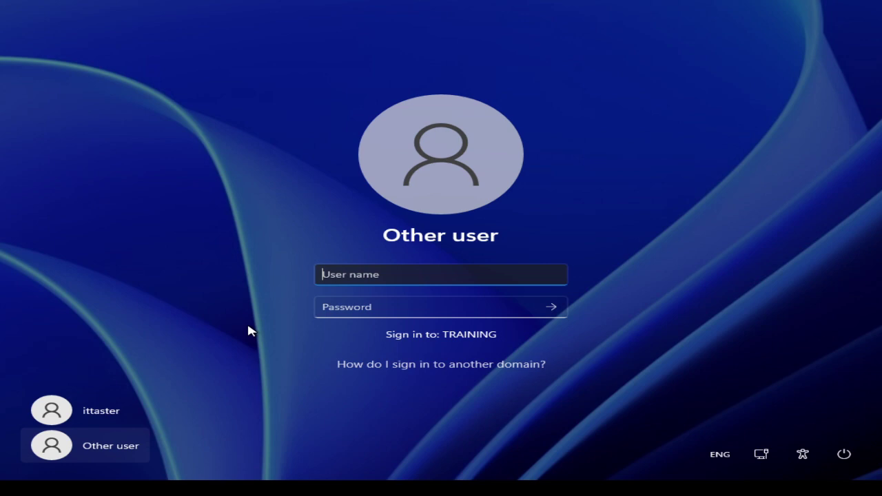
pyautogui.write('training\\ad')
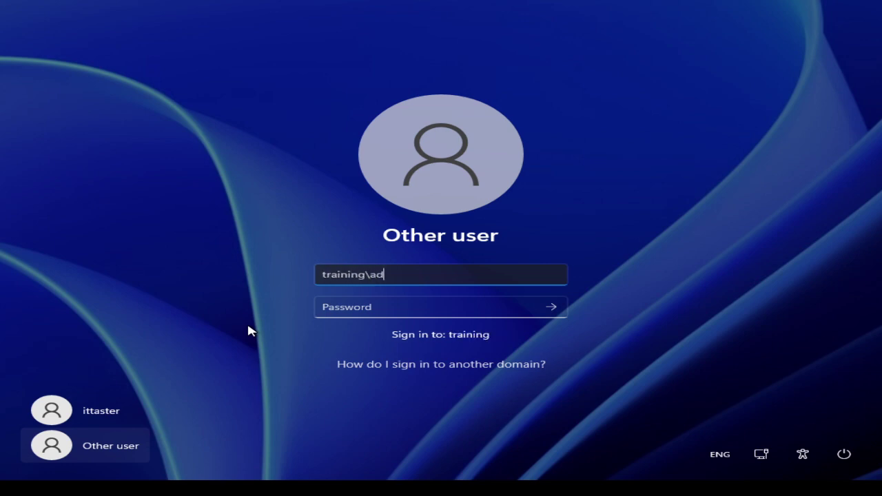
pyautogui.write('ministrator')
pyautogui.click(320, 309)
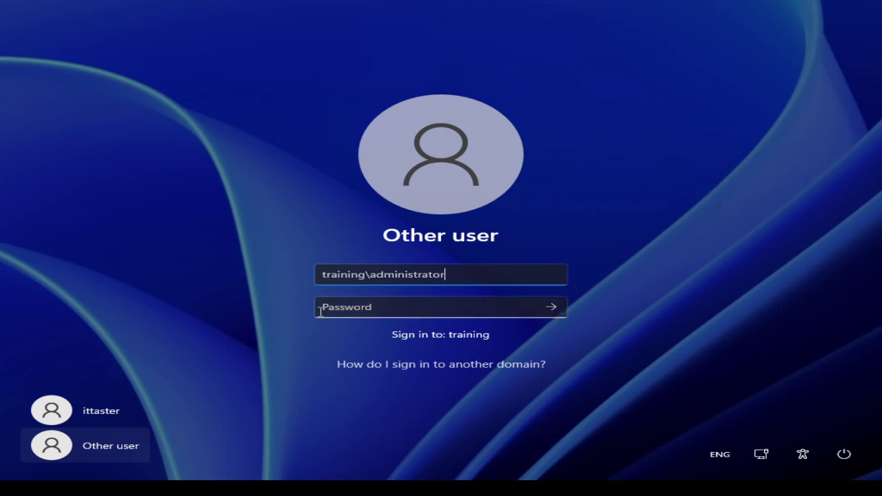
pyautogui.write('********')
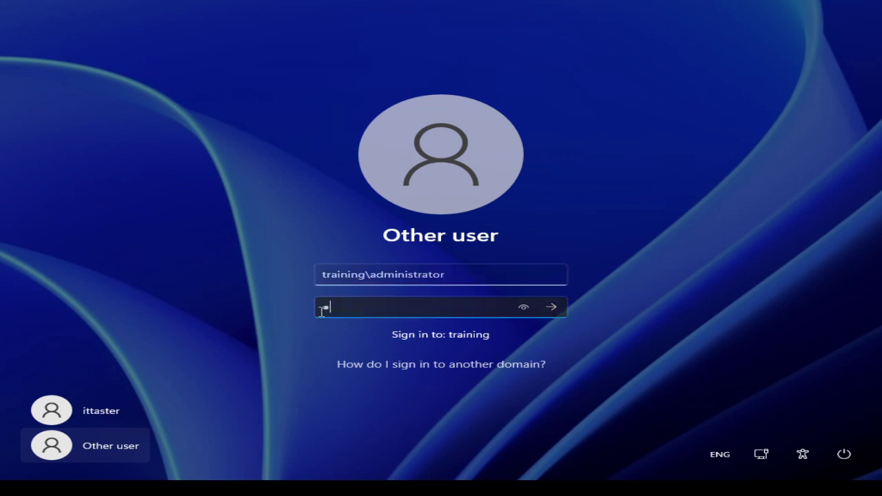
pyautogui.write('*****')
pyautogui.press('Return')
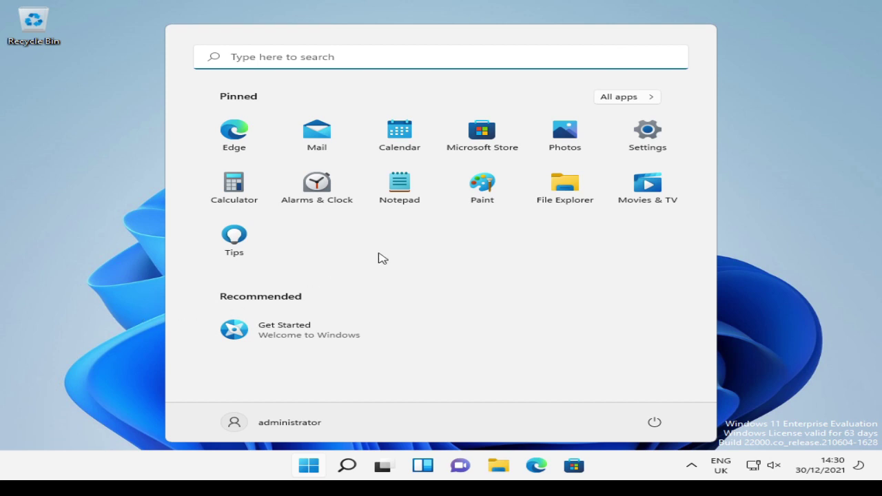
# Open System Properties from Settings > System > About to confirm Station1.training.ittaster.com domain membership.
pyautogui.click(649, 141)
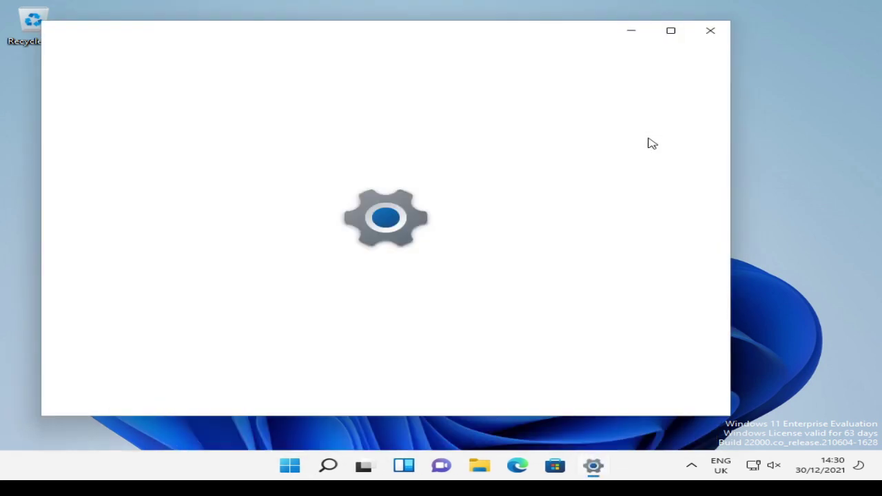
pyautogui.click(669, 30)
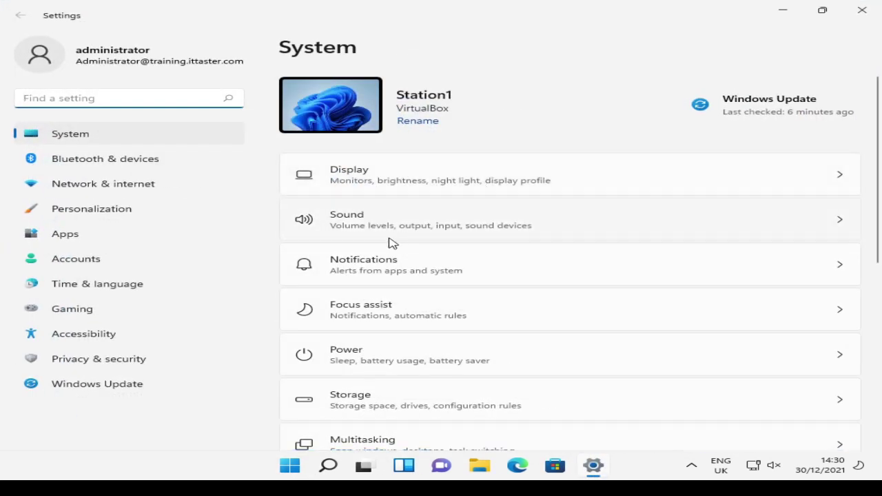
pyautogui.scroll(-5, 386, 245)
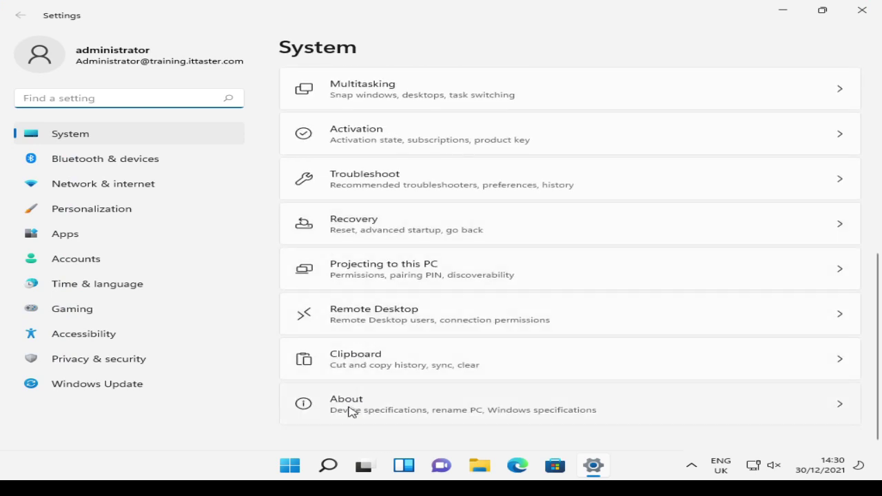
pyautogui.click(351, 408)
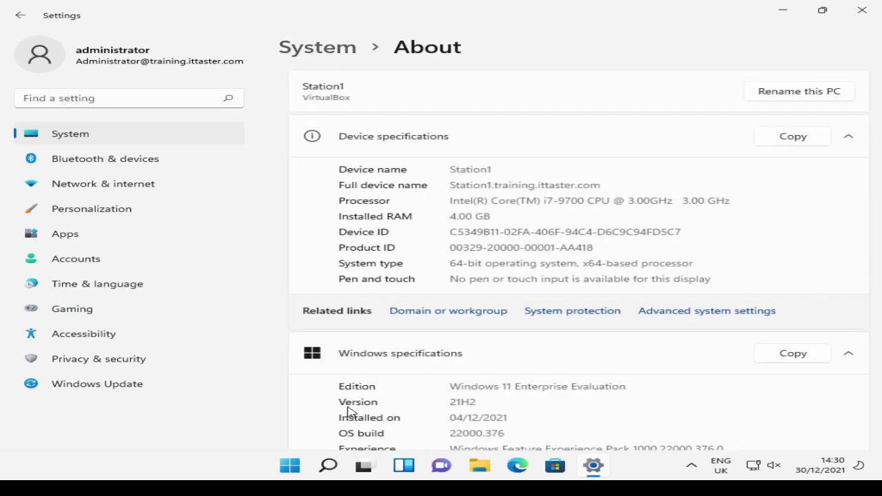
pyautogui.click(407, 314)
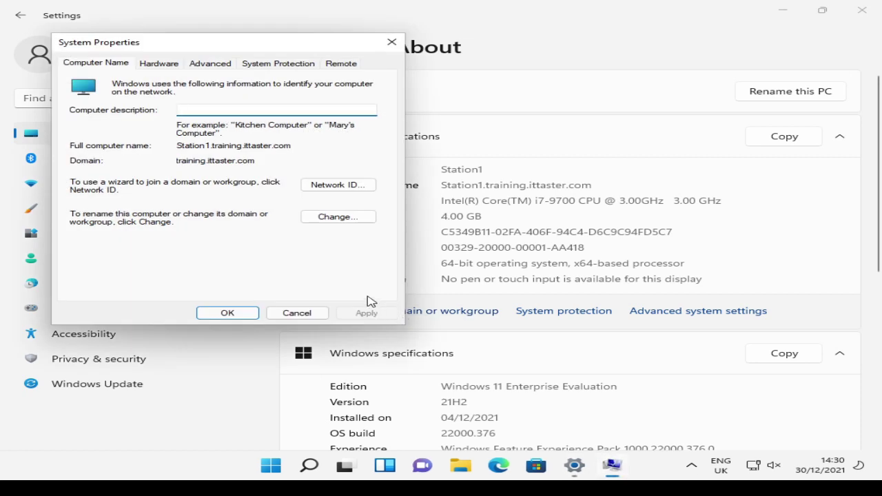